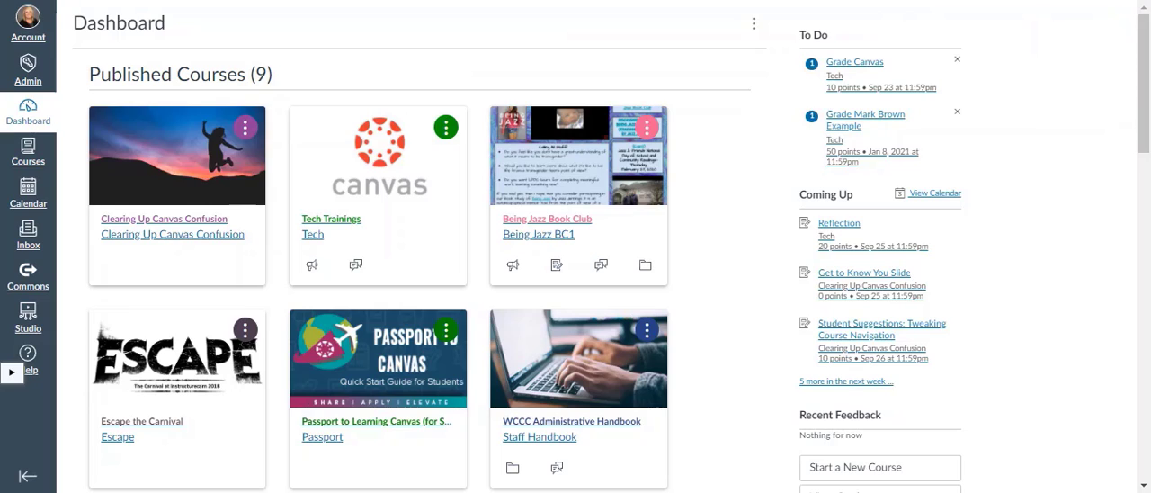
Open the Clearing Up Canvas Confusion course and start adding a new page to the Topic: Organization Types module.
left_click(192, 224)
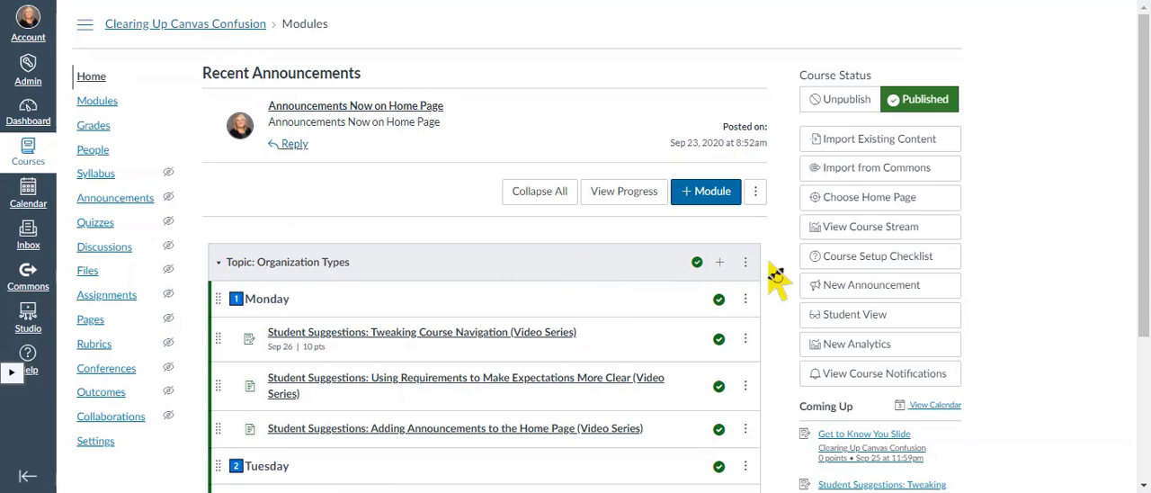
left_click_drag(1148, 211, 1147, 306)
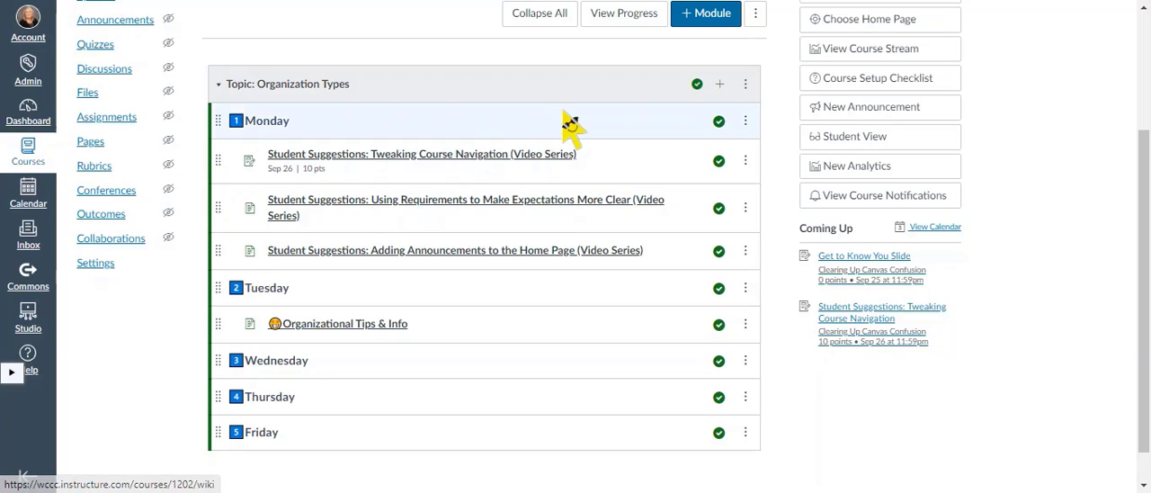
left_click(719, 87)
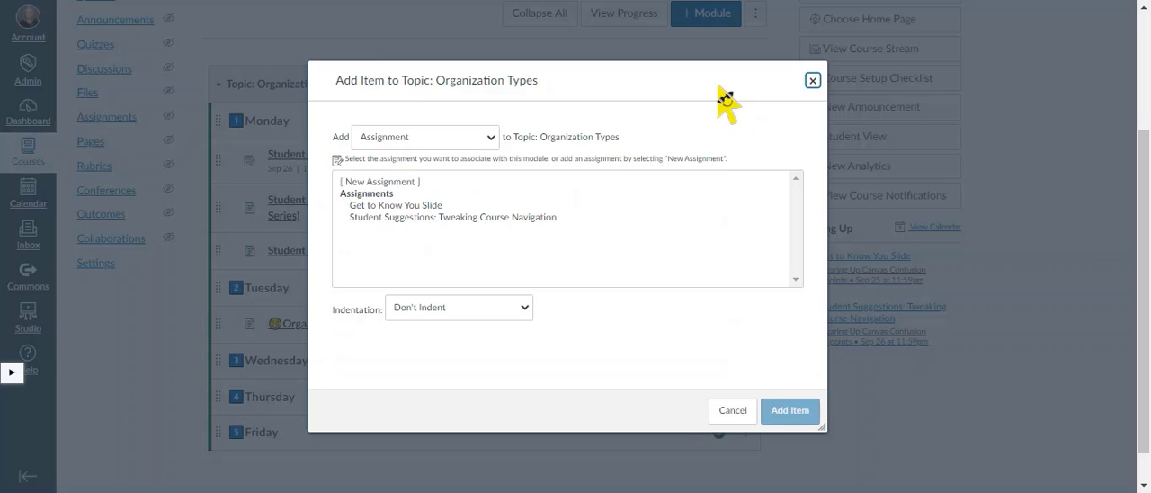
left_click(491, 140)
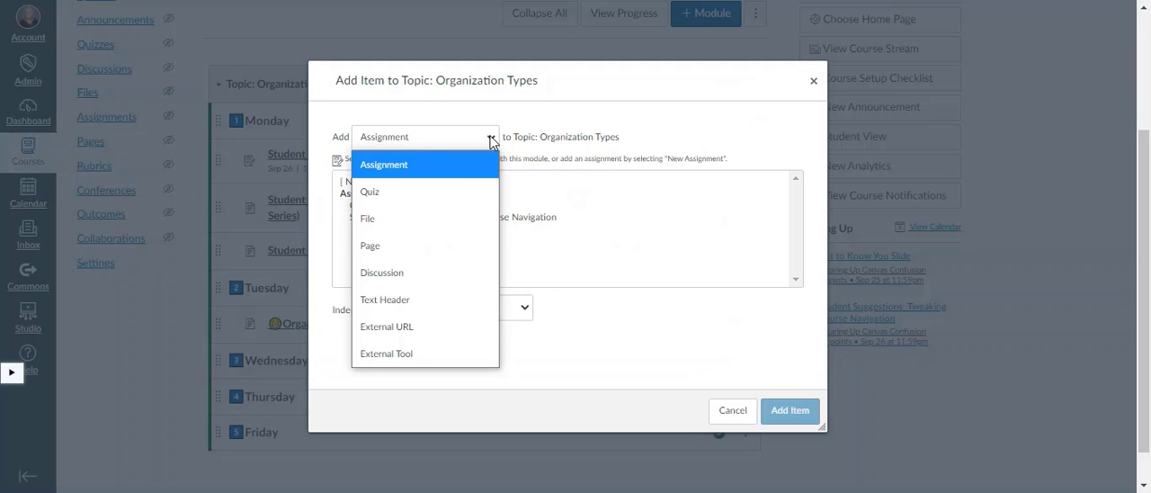
left_click(441, 244)
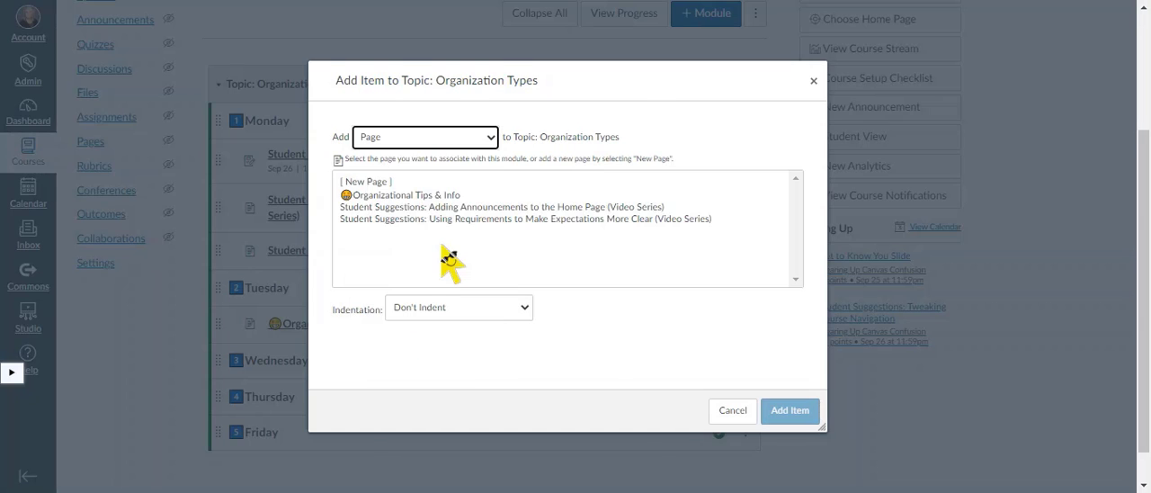
left_click(376, 182)
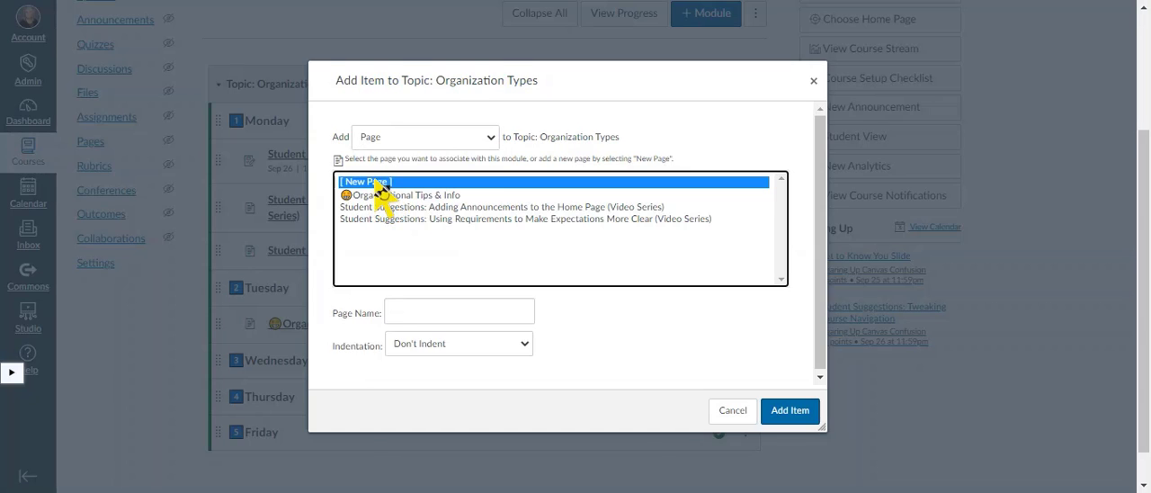
Name the new page "Weekly Meet (9/25.20)", indent it 1 level and add it to the module.
left_click(430, 312)
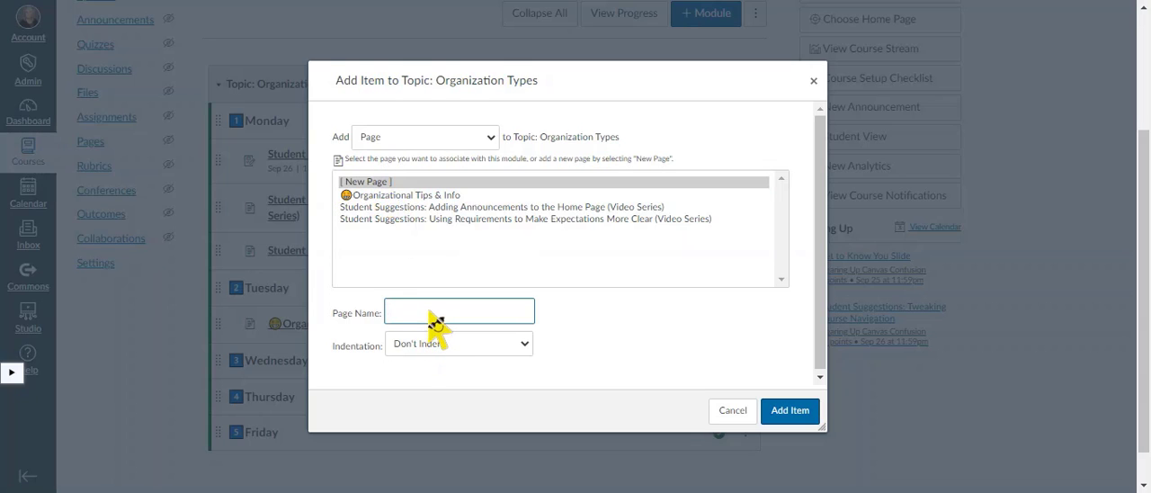
type("Weekly Meet (9/25.20")
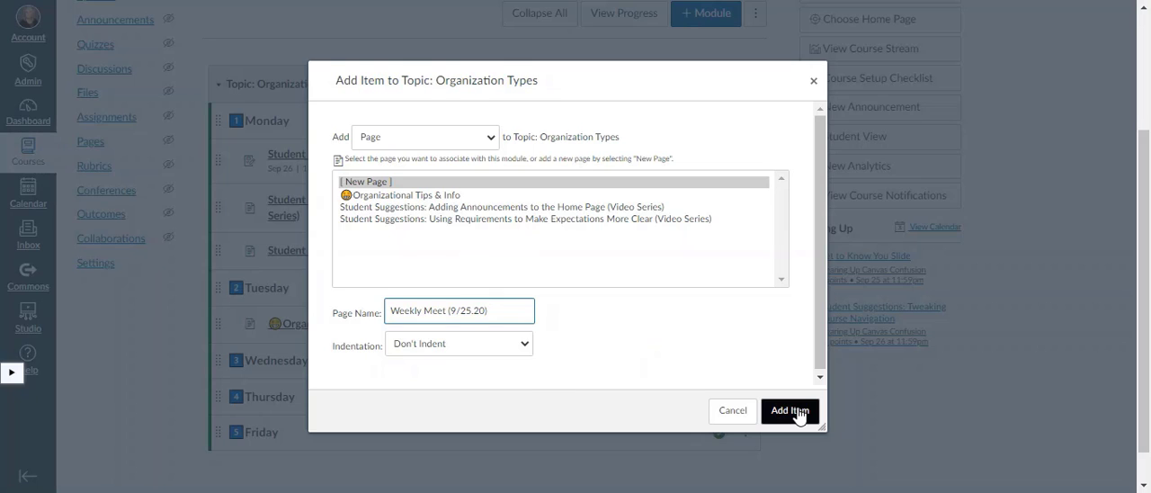
left_click(524, 350)
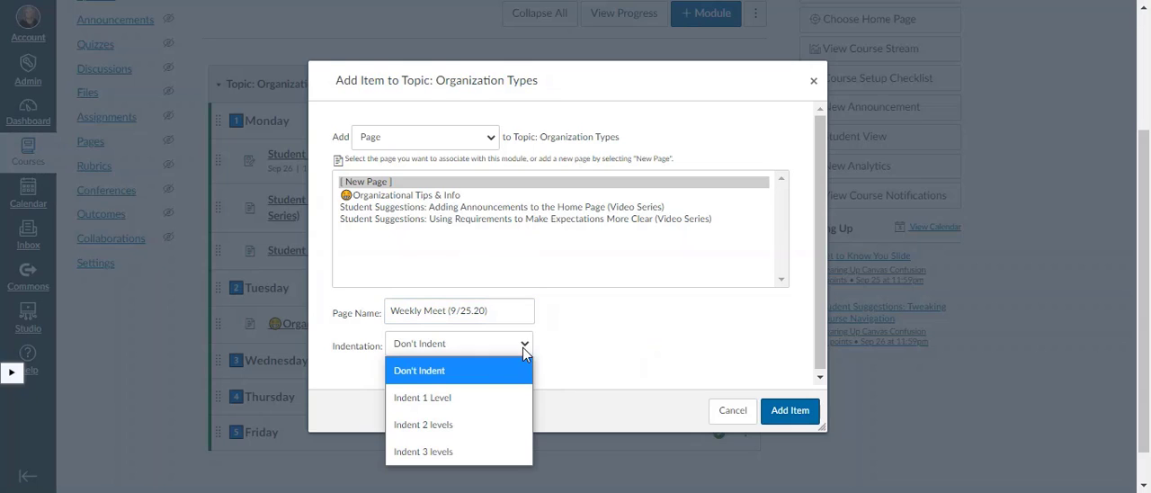
left_click(473, 391)
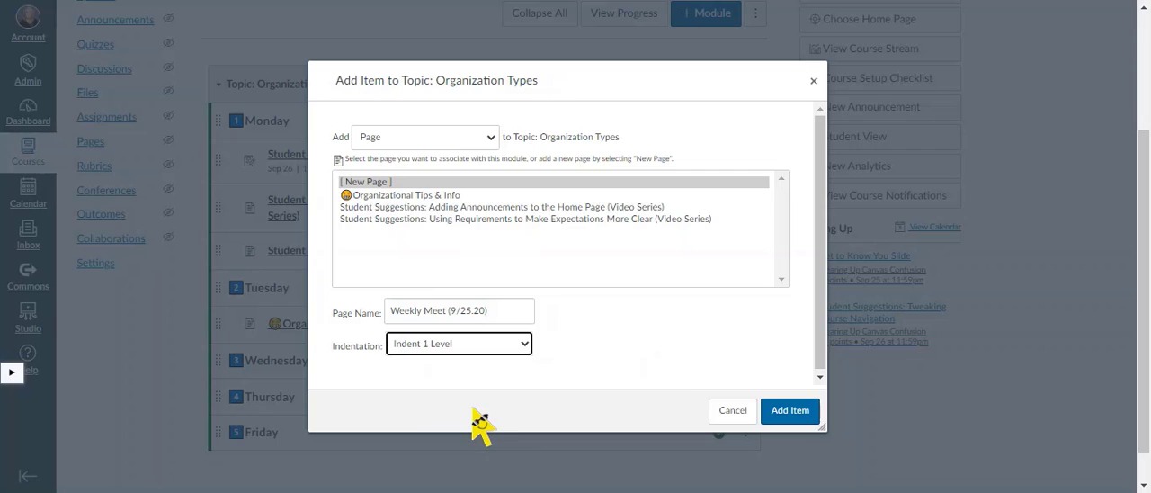
left_click(789, 411)
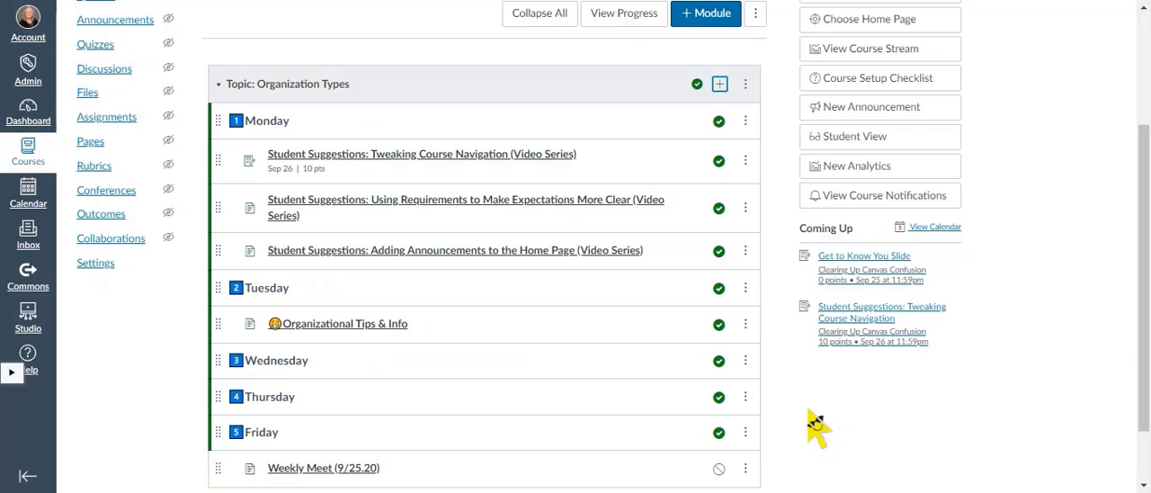
Publish the Weekly Meet (9/25.20) page and move it directly below the Wednesday header.
left_click(720, 471)
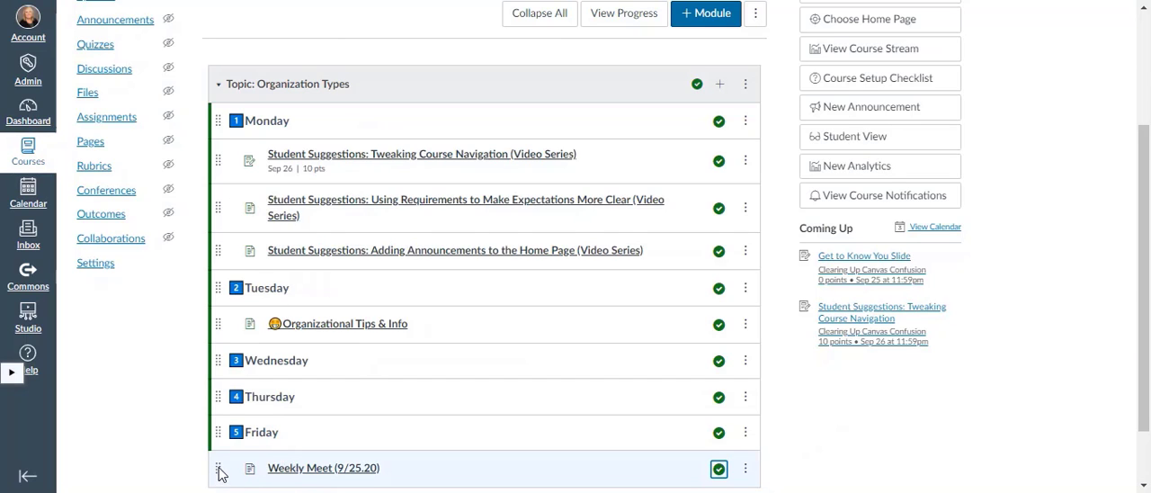
left_click_drag(218, 469, 230, 396)
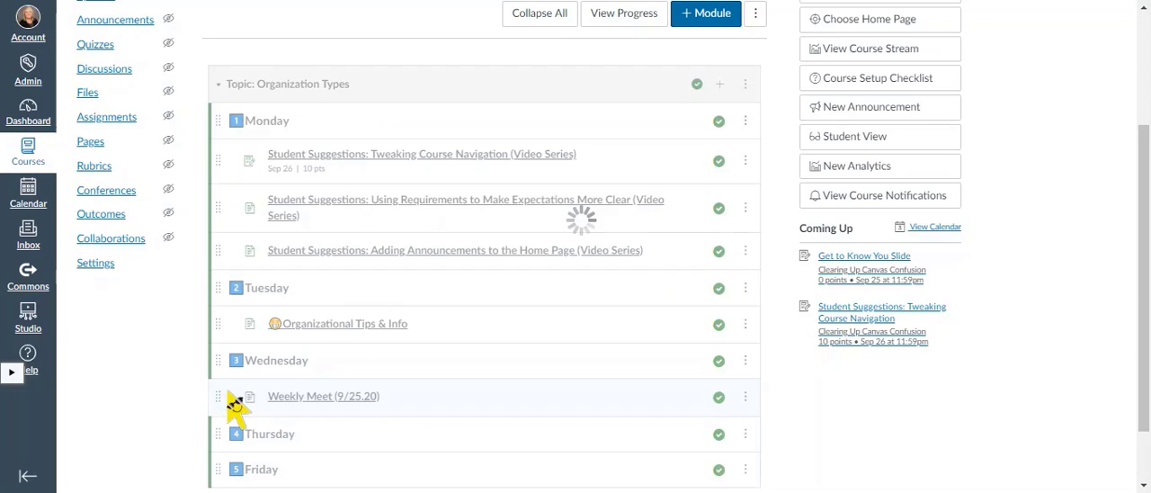
Edit the Weekly Meet (9/25.20) page and write "Make sure you read chapter 1. Join us for our weekly Meet." in its body.
left_click(353, 401)
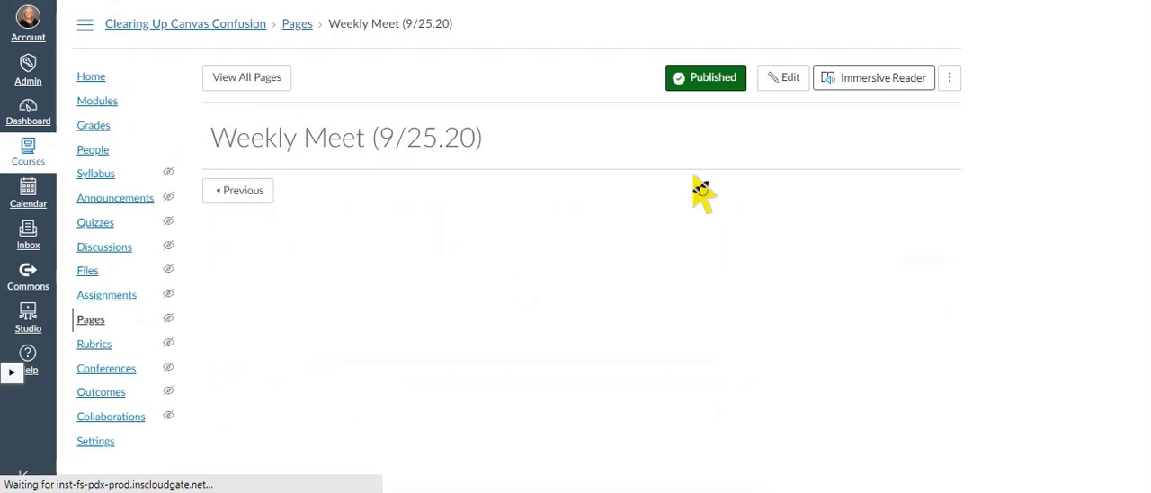
left_click(778, 86)
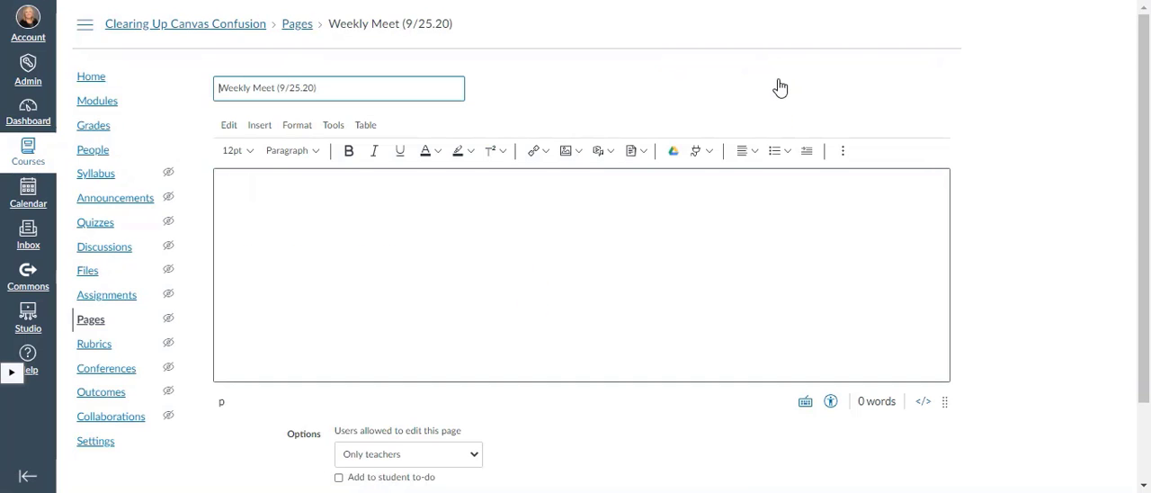
left_click(535, 198)
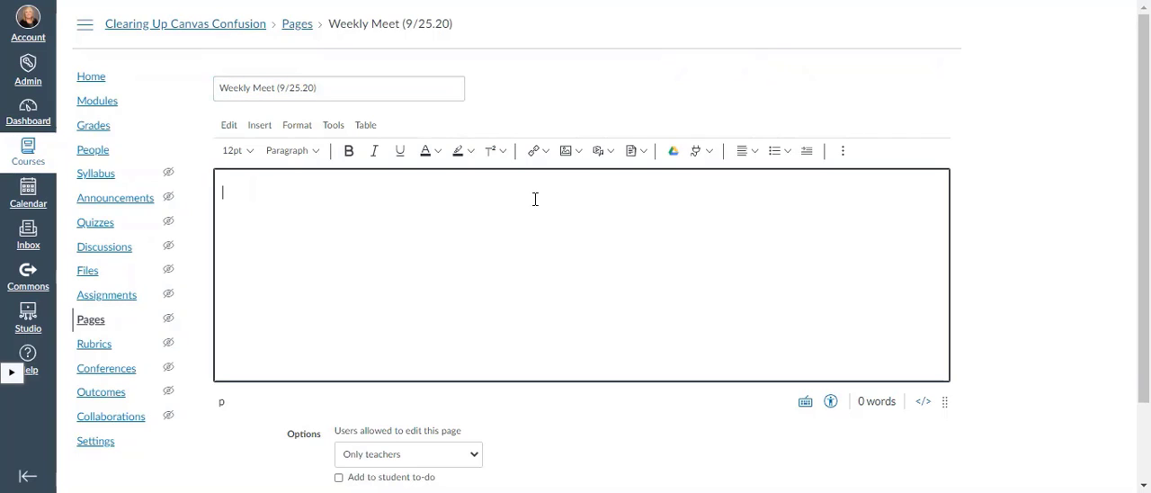
type("Make sure you read c")
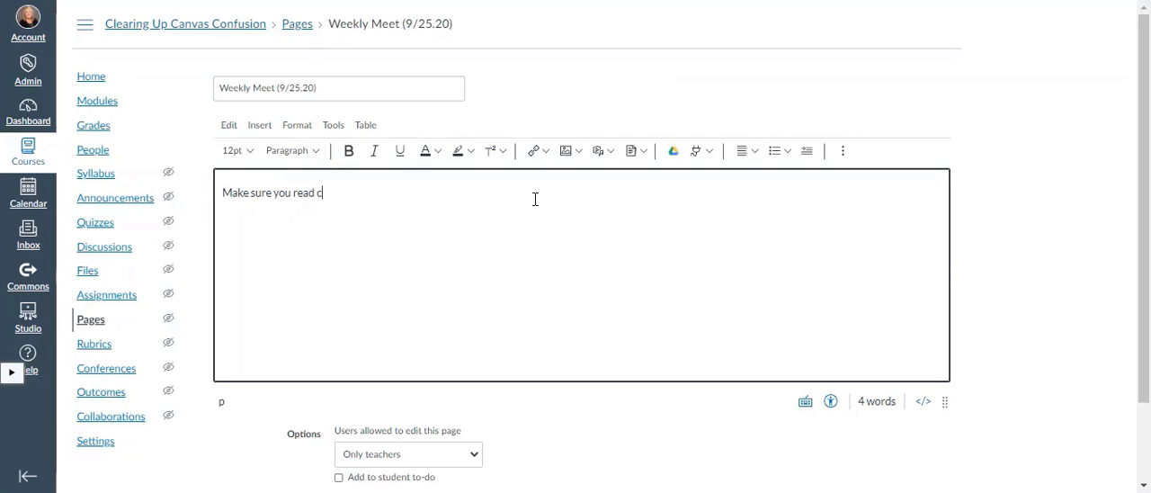
type("hapter 1. Join us f")
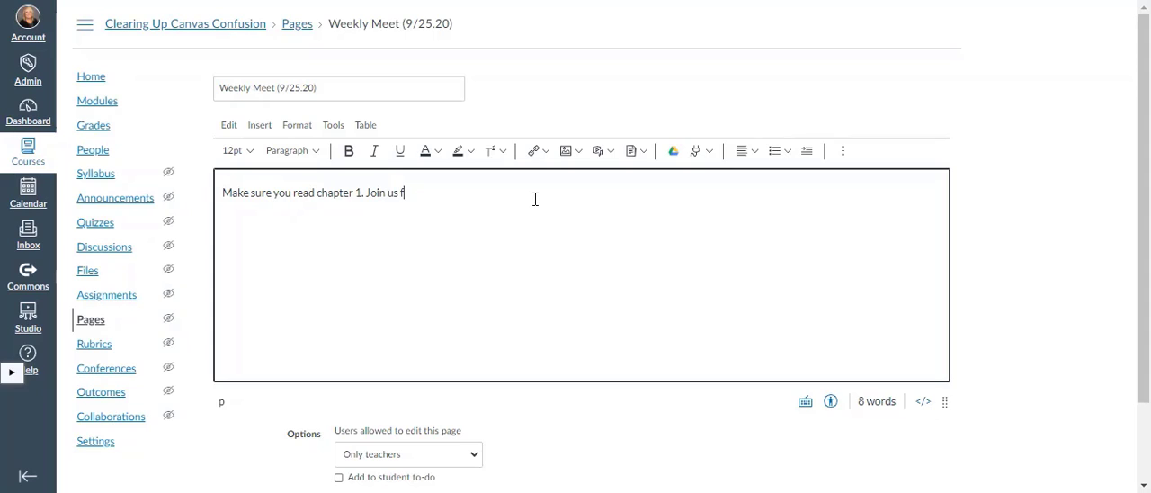
type("or our ")
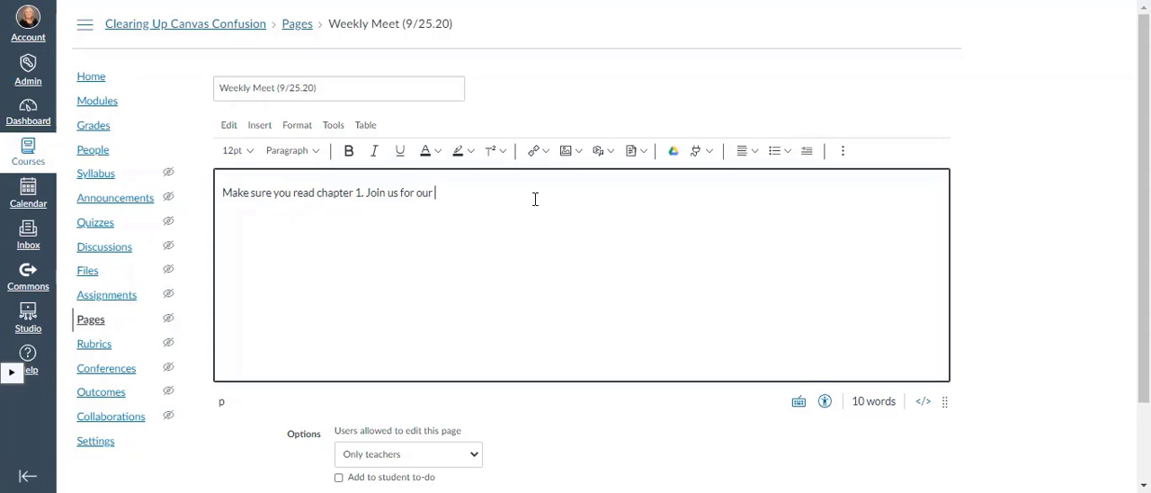
type("weekly Meet.")
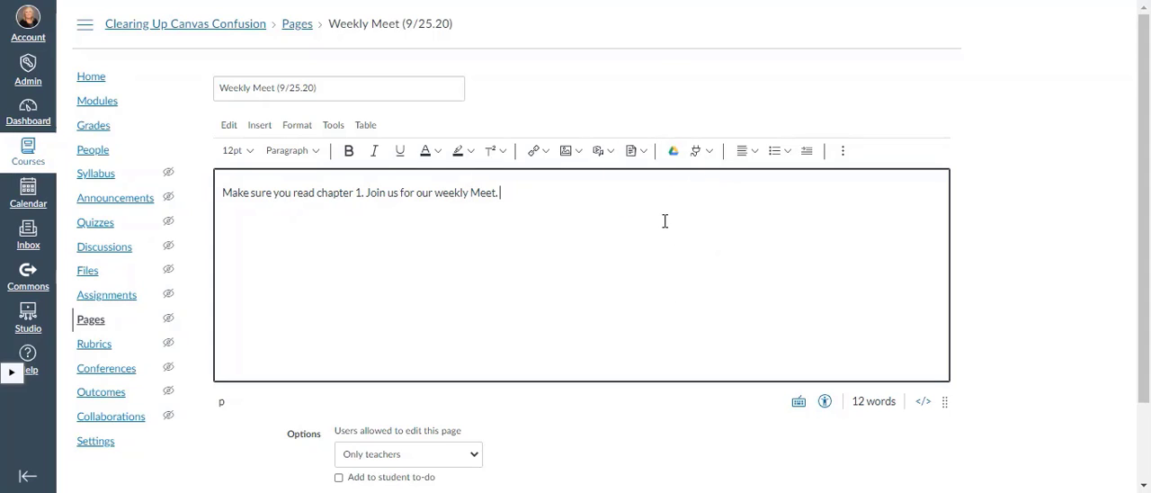
Insert a Google Hangouts Meet link below the page text, signing in with the organization's Google account.
left_click(704, 162)
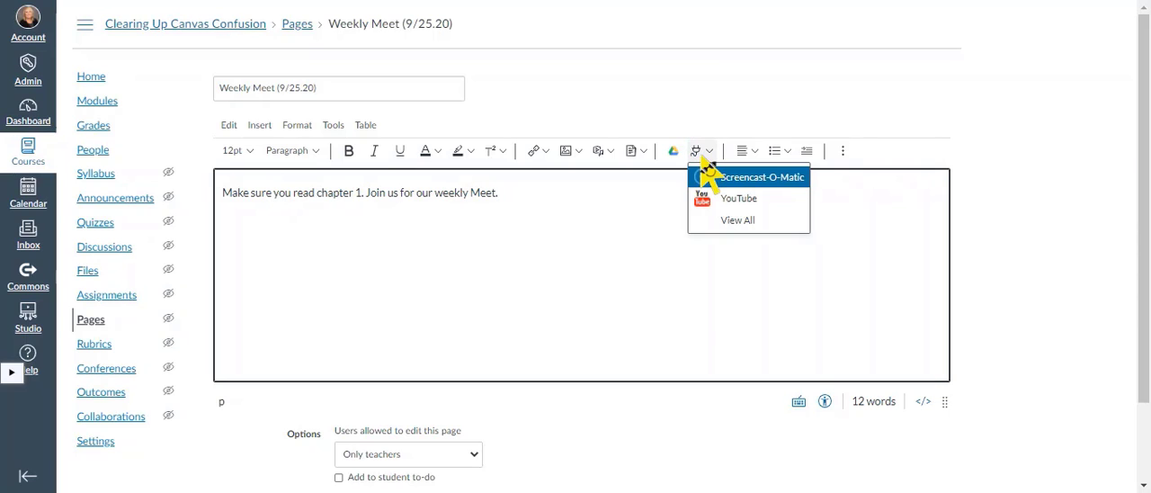
left_click(726, 229)
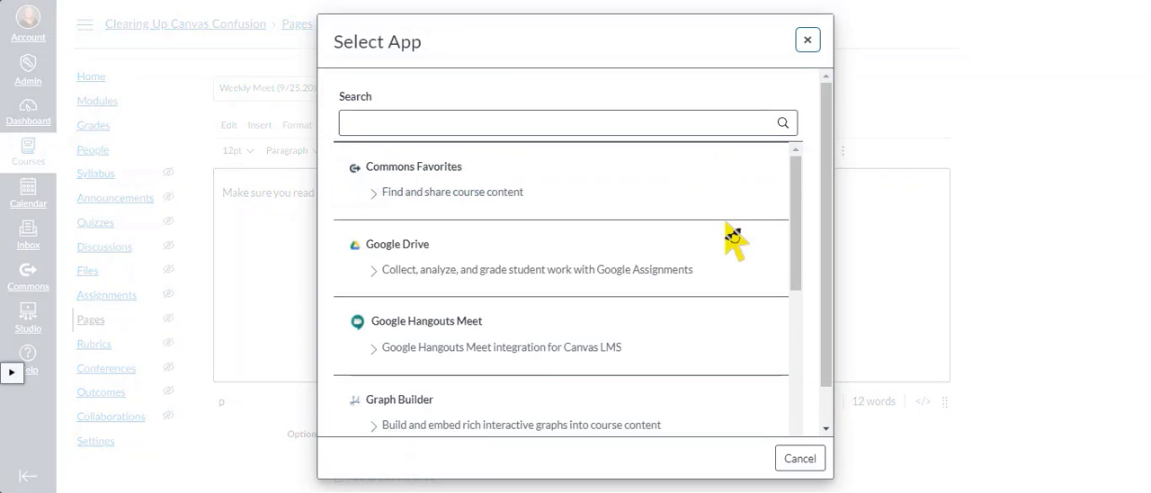
left_click(426, 331)
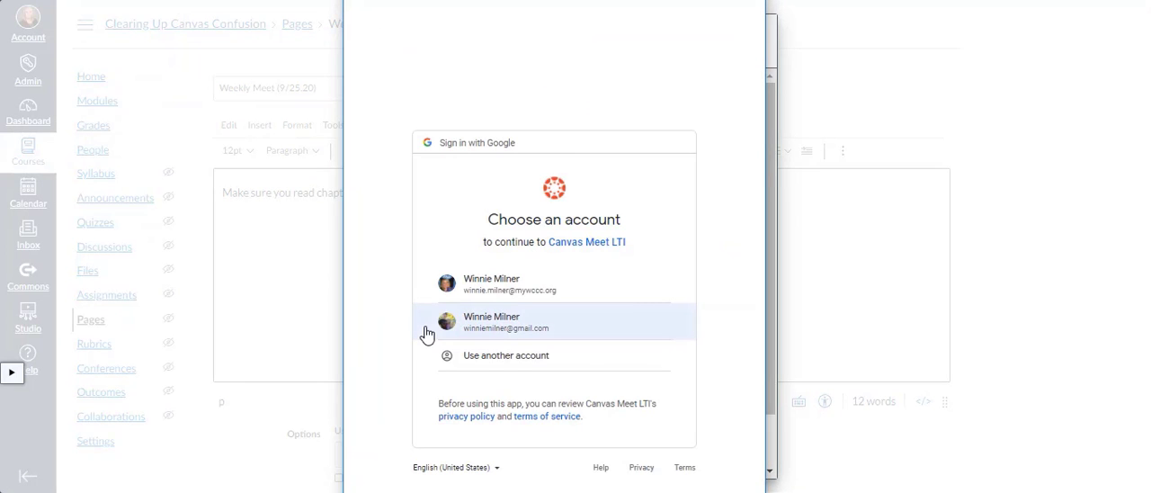
left_click(515, 299)
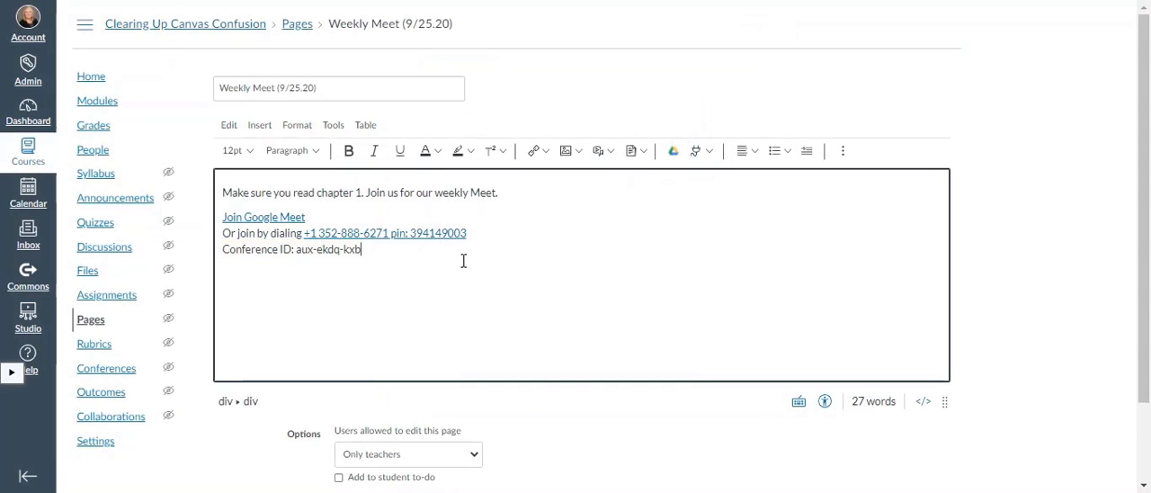
Append "We will Meet at noon this Wednesday." to the first line of the page text.
left_click(526, 192)
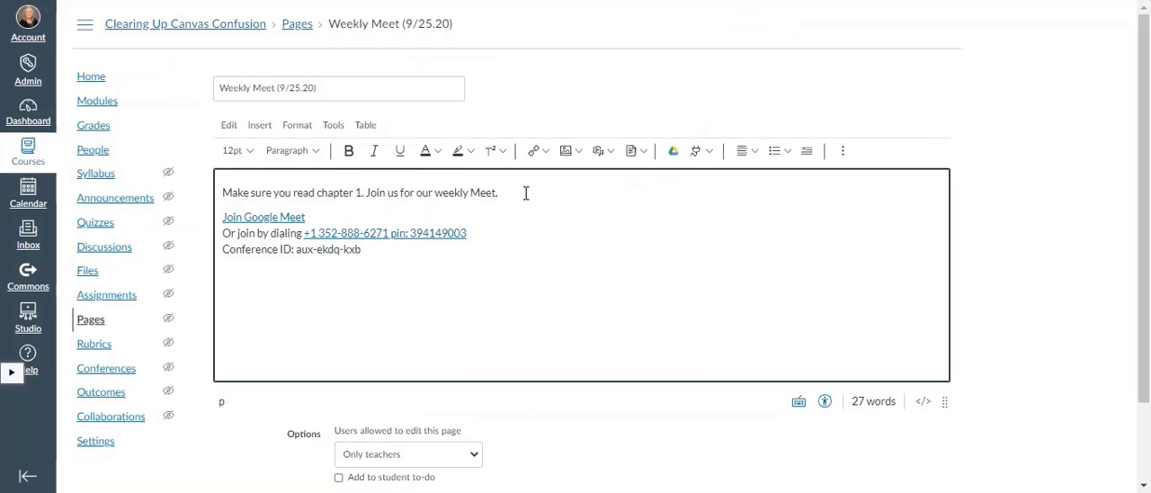
type("We will")
type("Meet")
type("th")
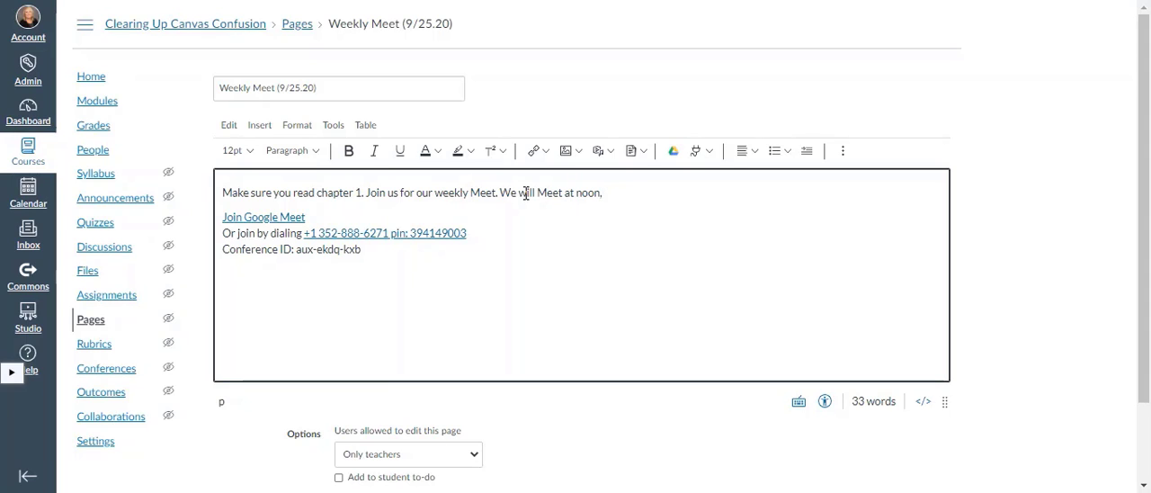
type("this ")
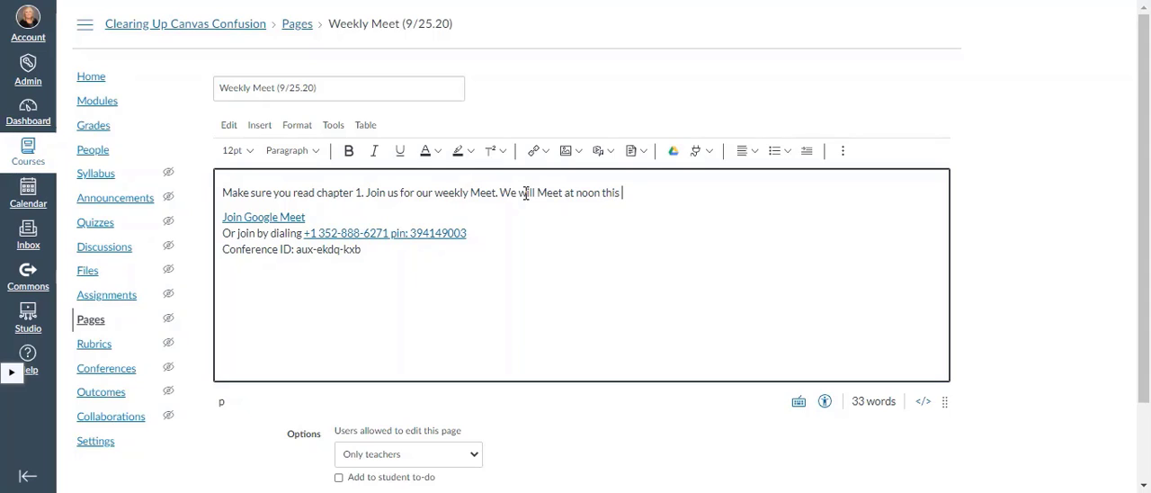
type("Wednesday.")
Add the Weekly Meet (9/25.20) page to the student to-do list with the date September 30, 2020.
left_click_drag(1144, 205, 1143, 235)
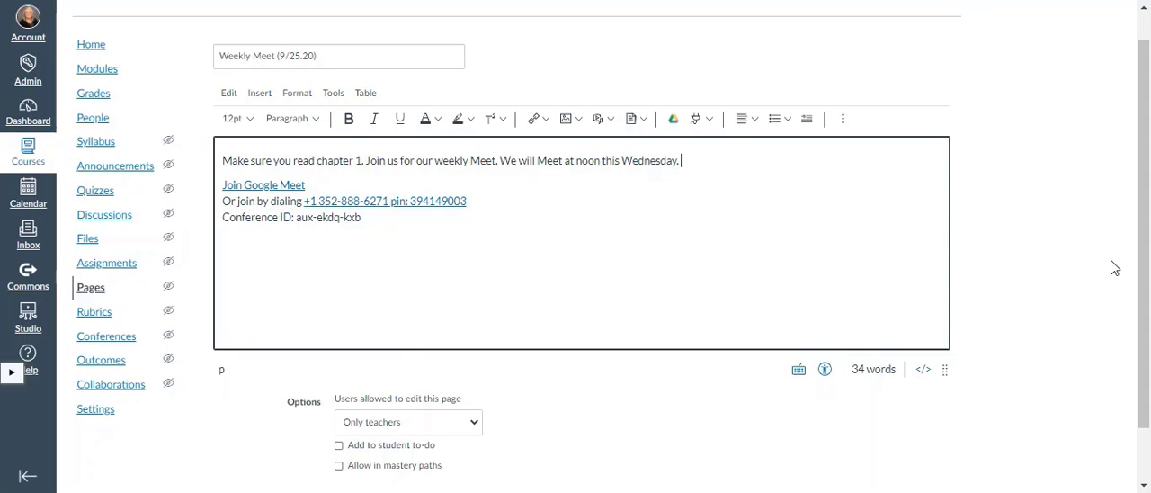
left_click_drag(1145, 261, 1145, 286)
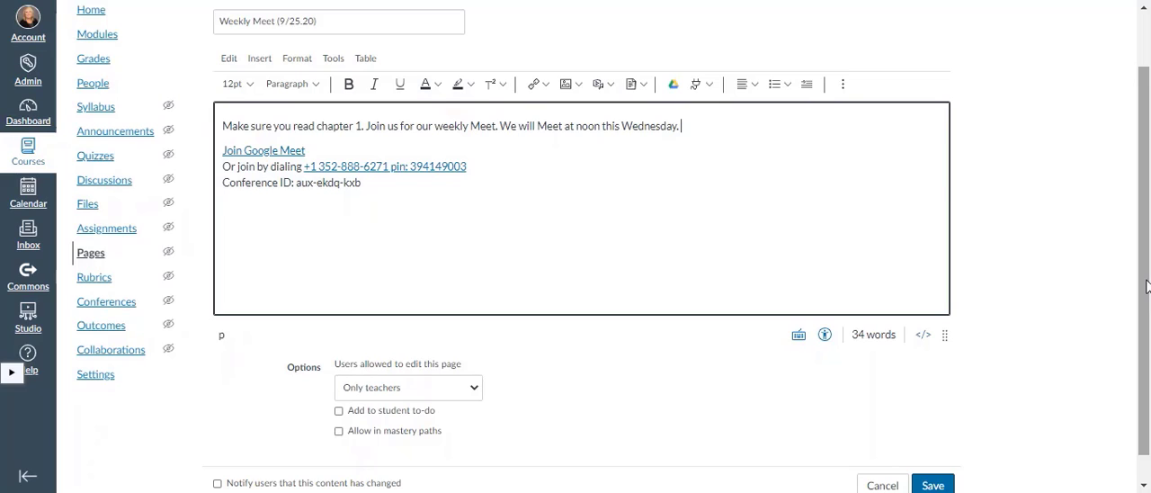
left_click(338, 410)
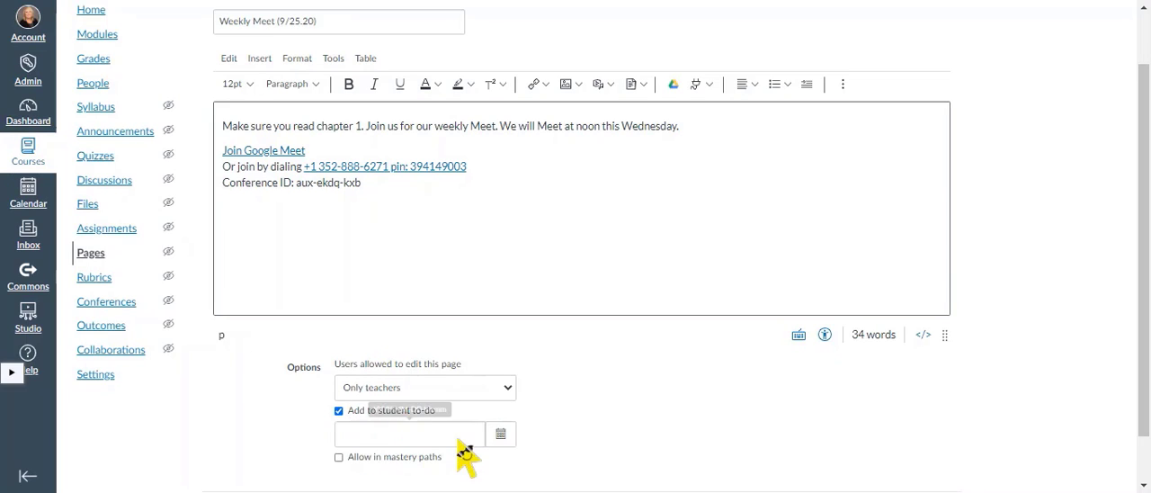
left_click(501, 434)
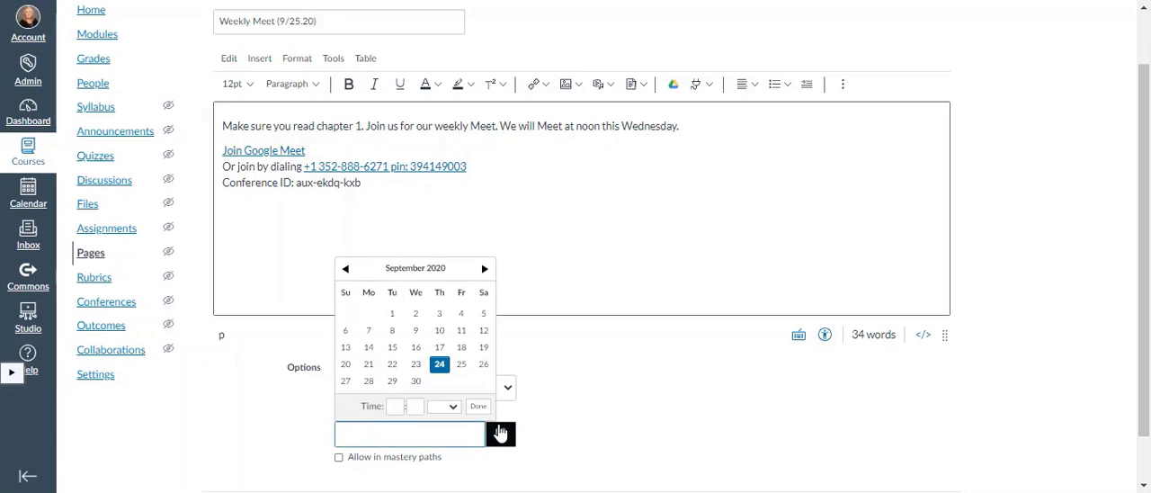
left_click(415, 383)
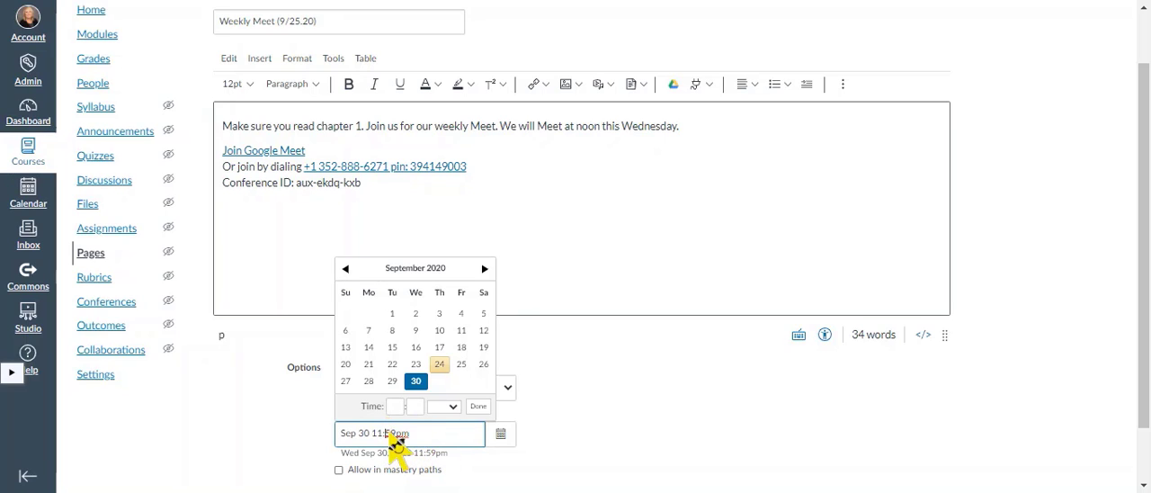
Set the to-do time to 12:00 pm and save the Weekly Meet page.
left_click(394, 409)
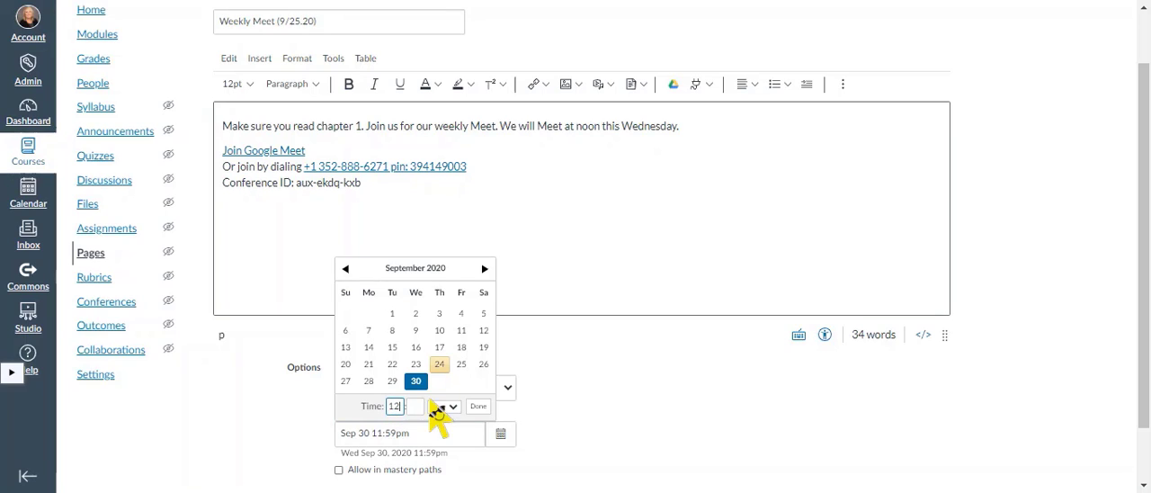
left_click(414, 407)
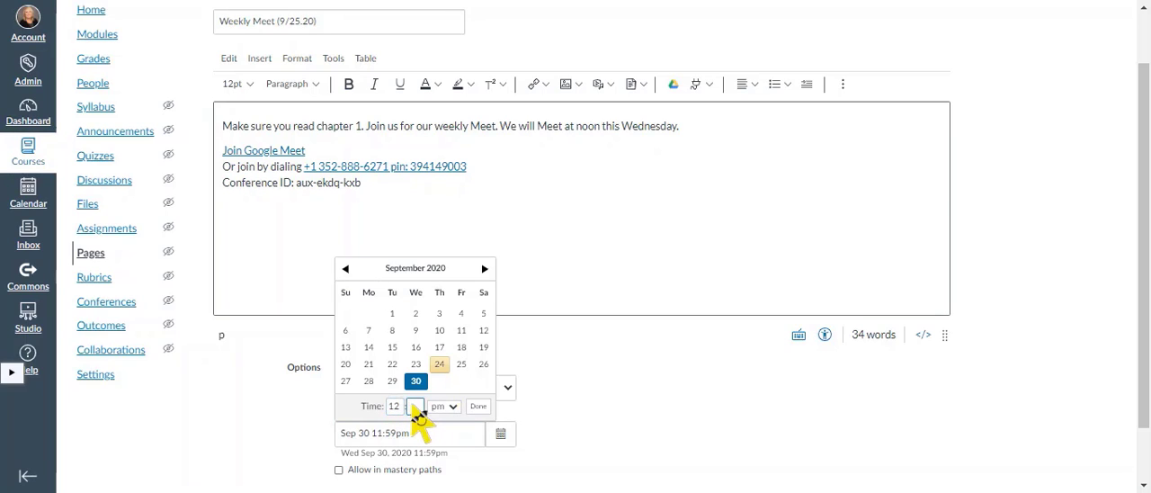
type("00")
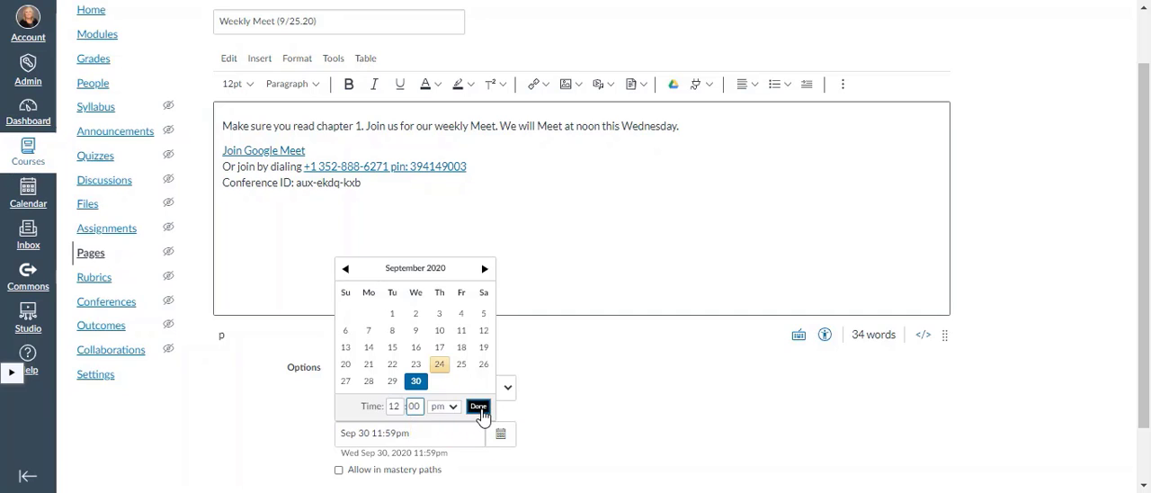
left_click(477, 407)
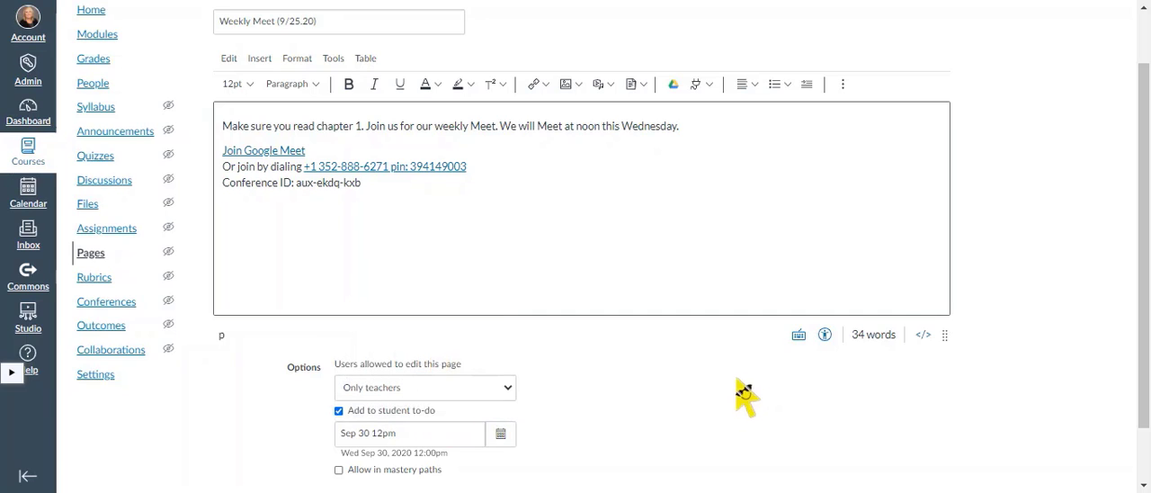
scroll(1147, 234, "down", 2)
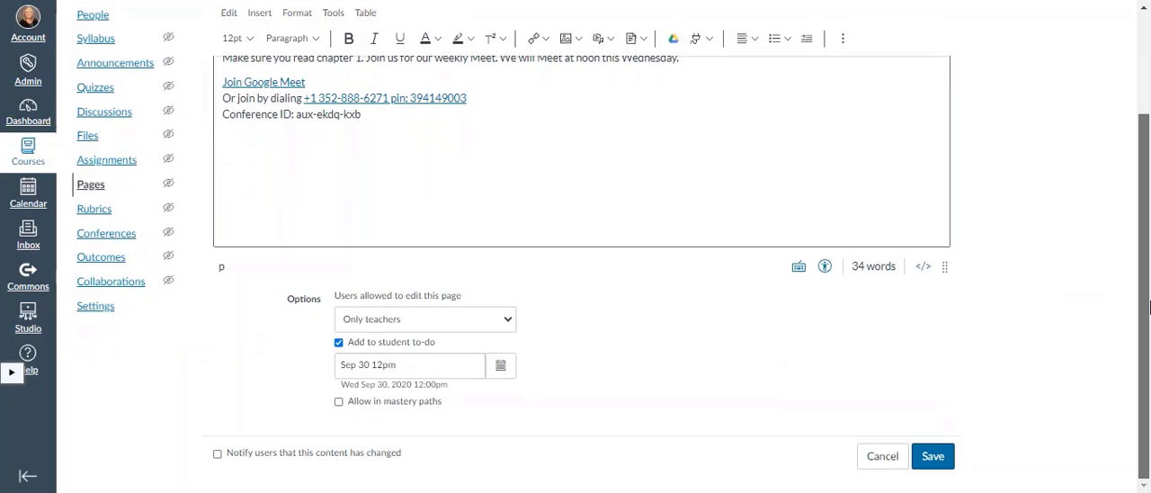
left_click(943, 456)
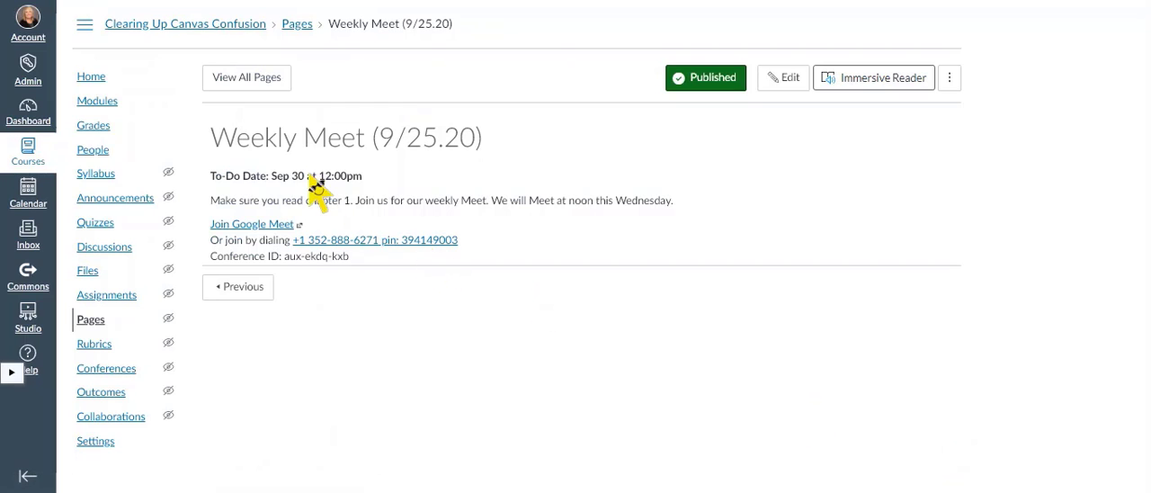
Check the Weekly Meet (9/25.20) entry in the course modules and open the page from its September 30 calendar entry.
left_click(105, 108)
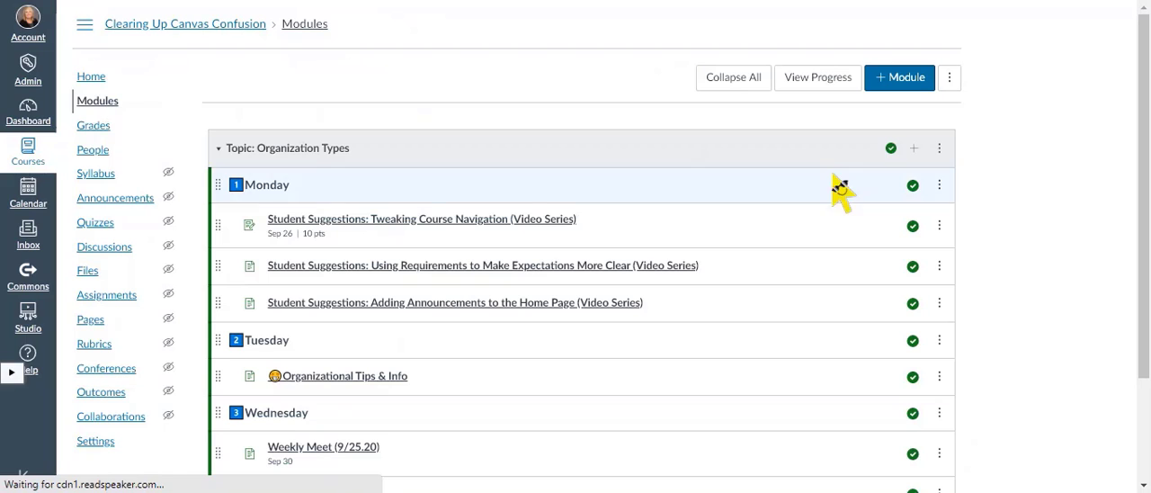
mouse_move(1140, 191)
left_mouse_down()
mouse_move(1142, 240)
mouse_move(1149, 186)
left_mouse_up()
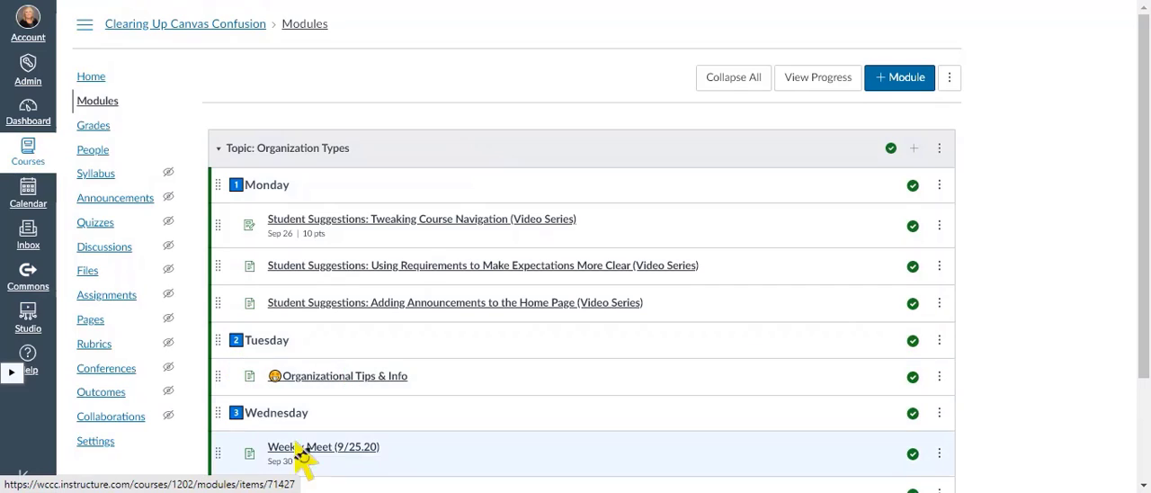
left_click(30, 205)
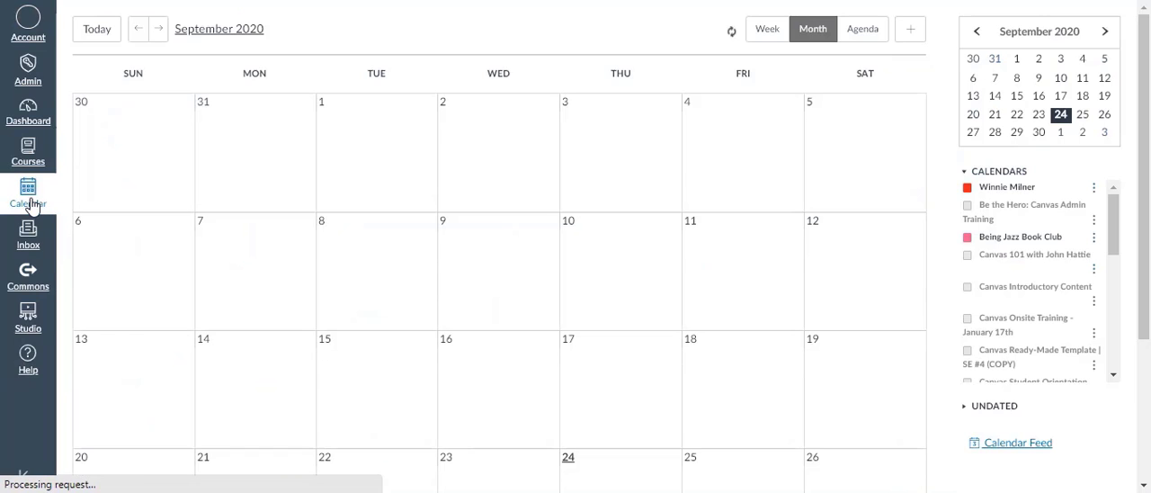
left_click_drag(1142, 173, 1147, 284)
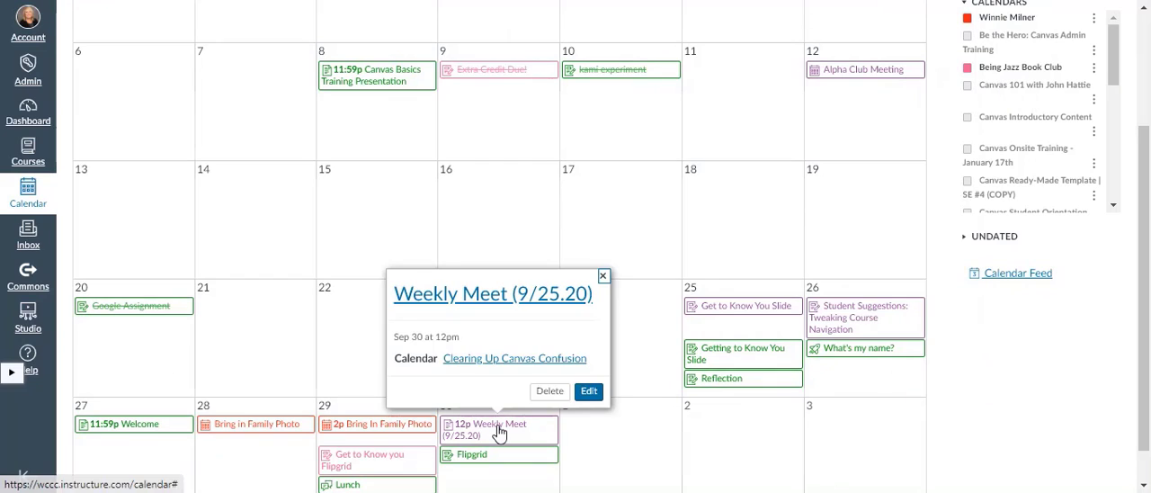
left_click(499, 431)
left_click(508, 300)
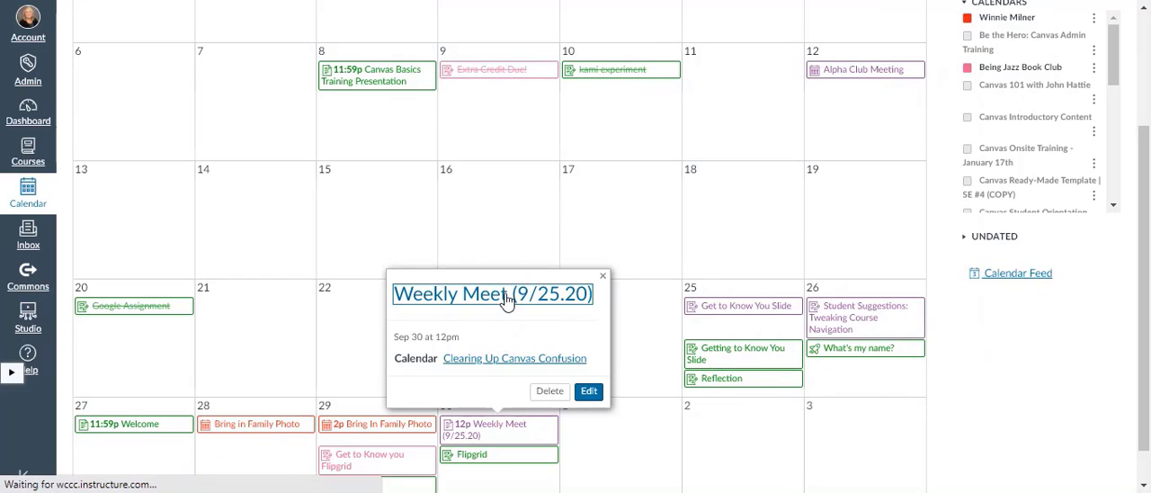